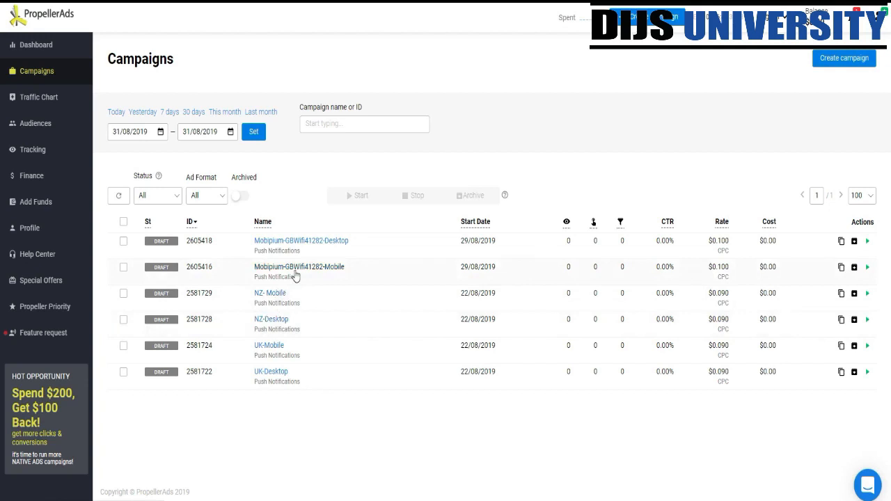
Open the NZ- Mobile draft campaign for editing and review its two push notification creatives
left_click(270, 293)
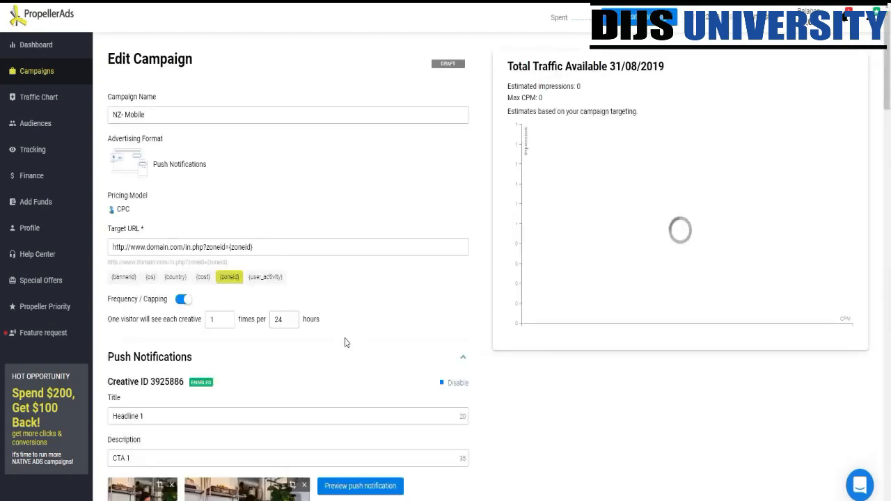
scroll(346, 341, "down", 3)
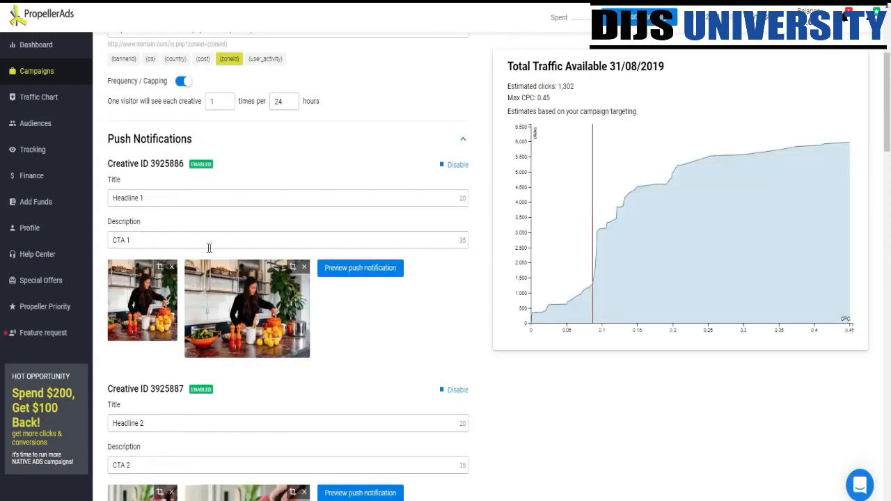
scroll(209, 246, "down", 1)
scroll(342, 324, "down", 1)
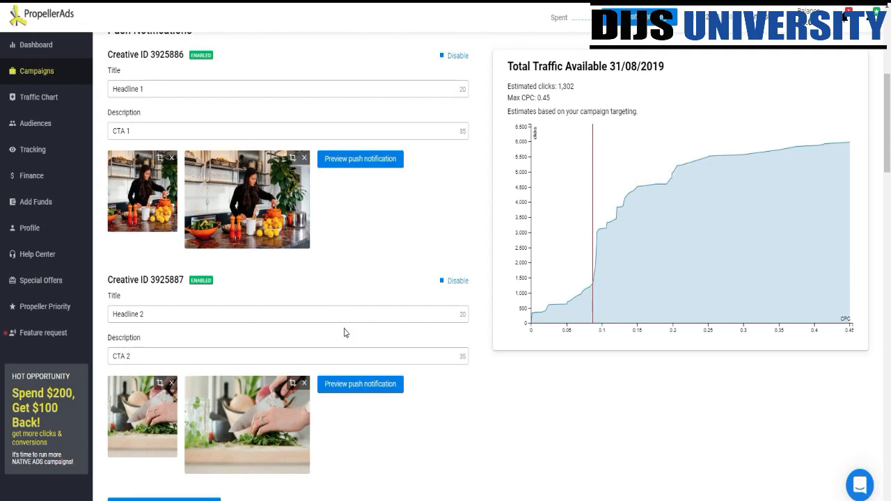
scroll(345, 332, "up", 5)
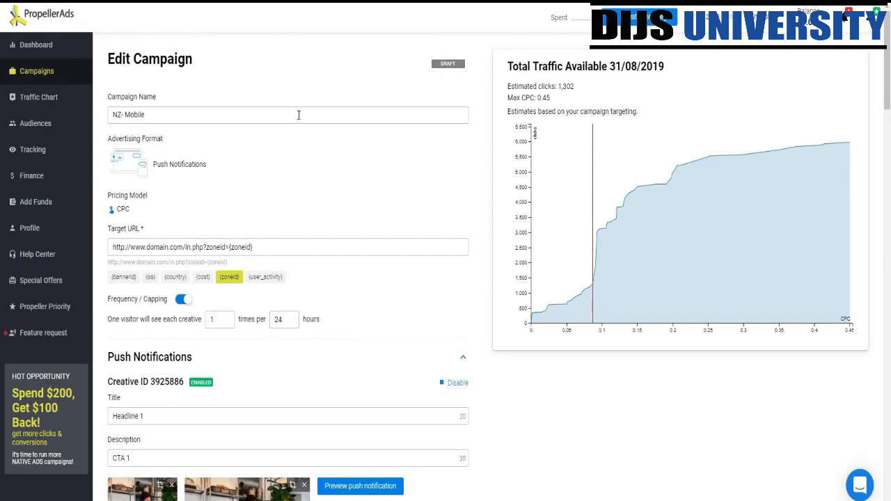
Examine the campaign's target URL and the zoneid tracking parameter at its end
left_click(288, 248)
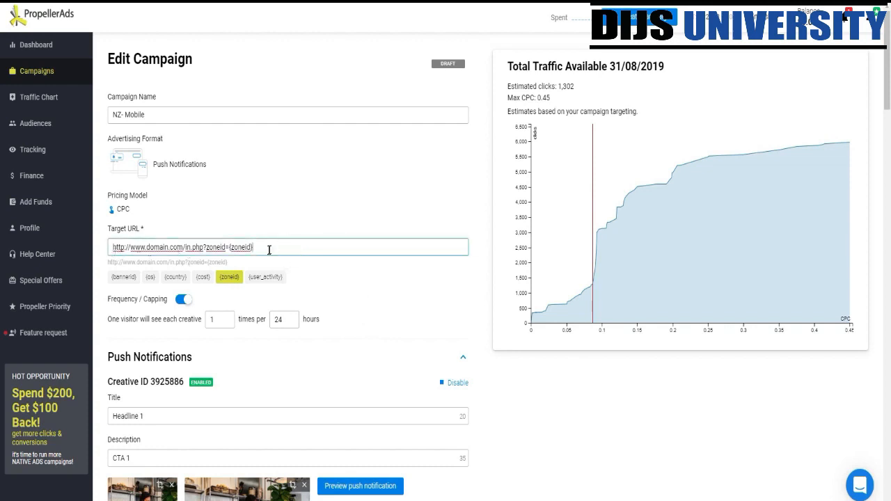
left_click_drag(207, 247, 291, 247)
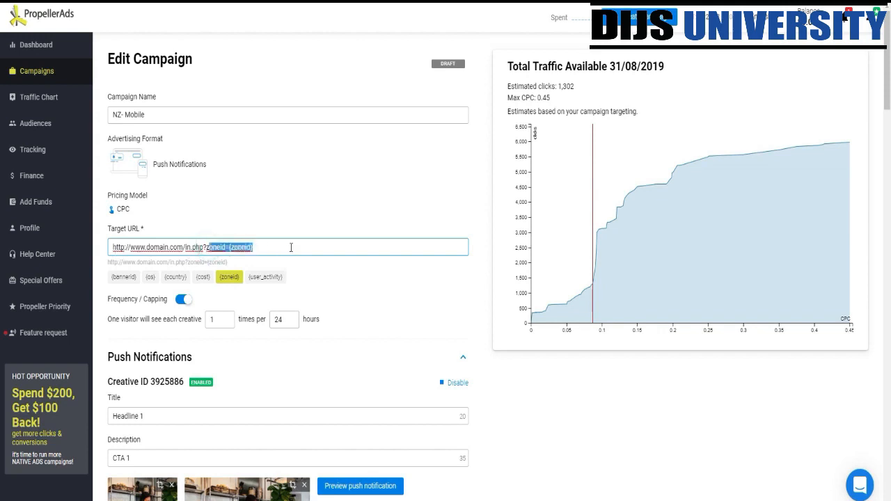
left_click(291, 247)
triple_click(291, 247)
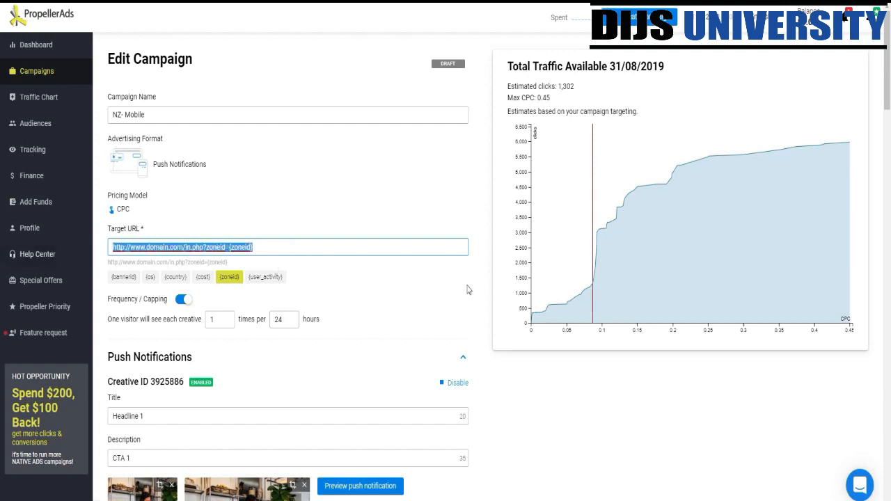
left_click(365, 265)
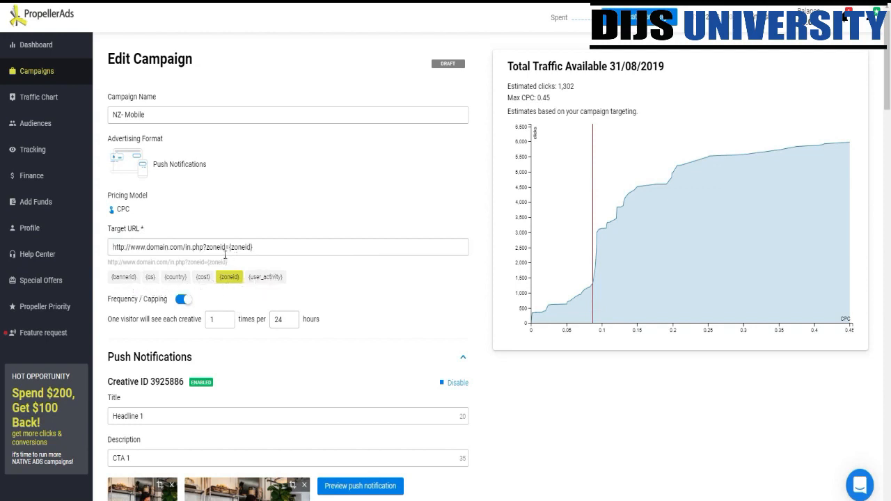
left_click_drag(206, 247, 261, 246)
left_click(261, 246)
Clear the title and description of the first push notification creative
scroll(410, 295, "down", 5)
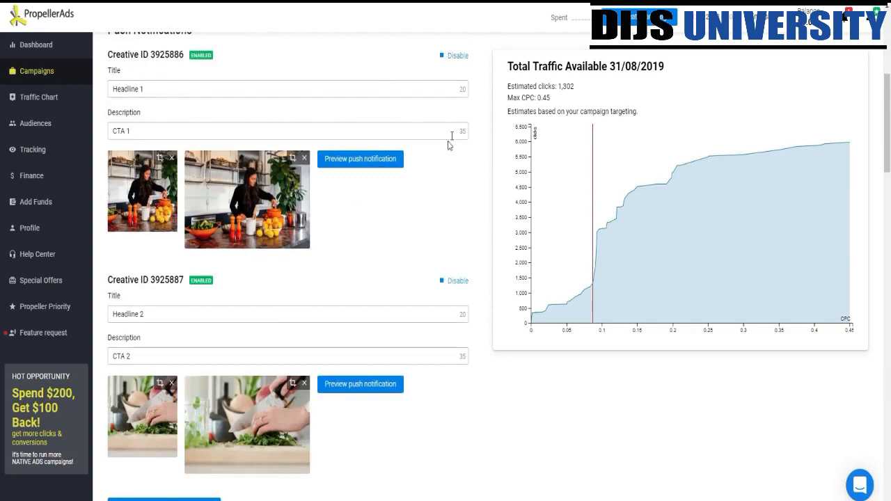
triple_click(179, 87)
key("BackSpace")
triple_click(128, 130)
key("BackSpace")
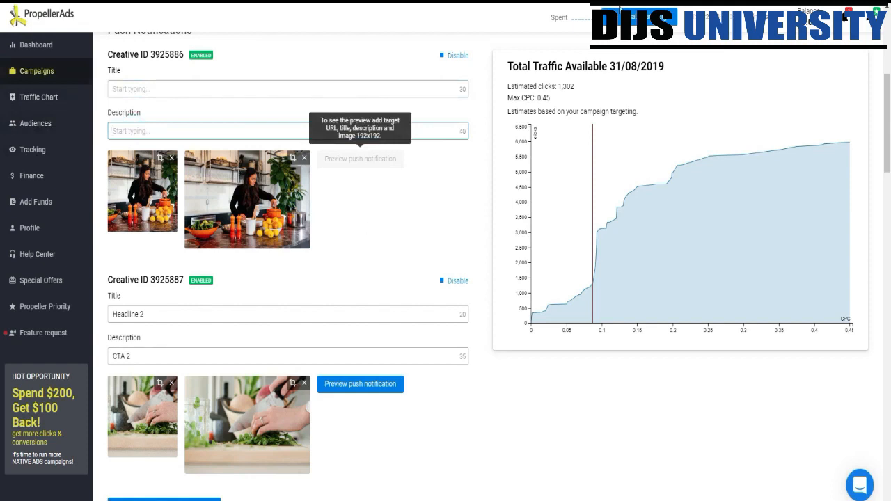
Review the campaign's traffic options, user activity levels, countries and bid, advertising budget and schedule
scroll(367, 188, "down", 2)
scroll(369, 199, "down", 3)
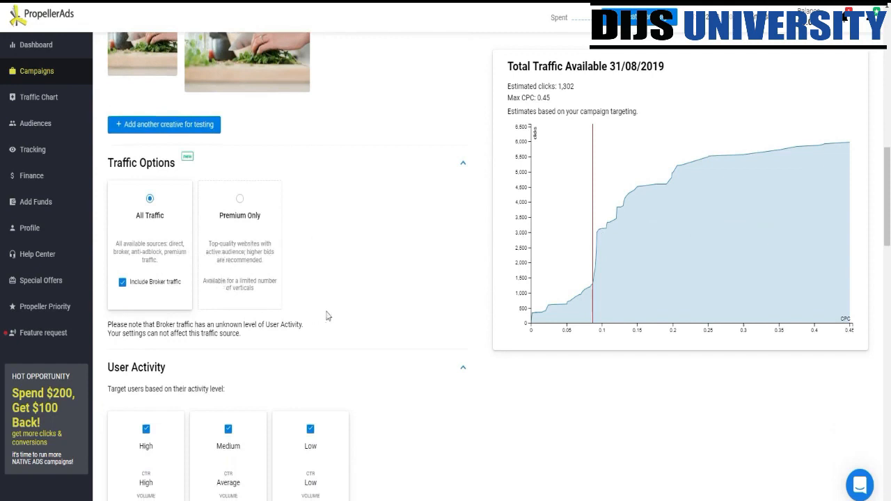
scroll(341, 323, "down", 2)
scroll(442, 351, "down", 1)
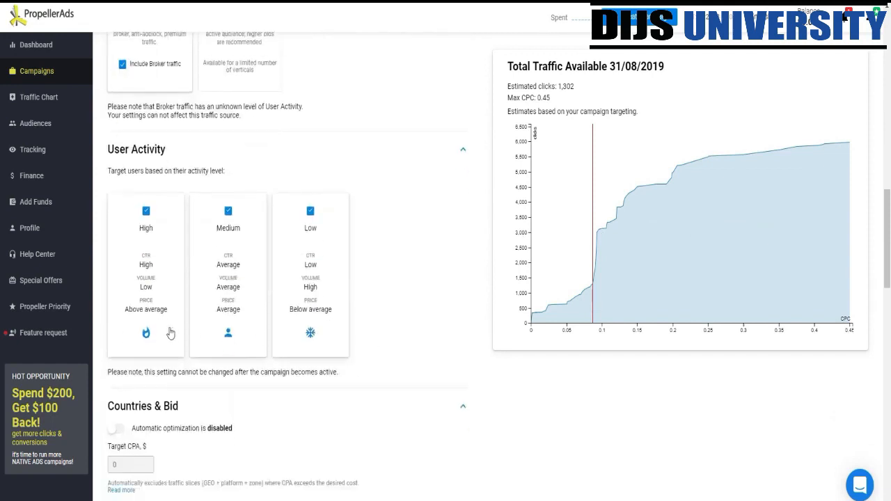
scroll(333, 335, "down", 4)
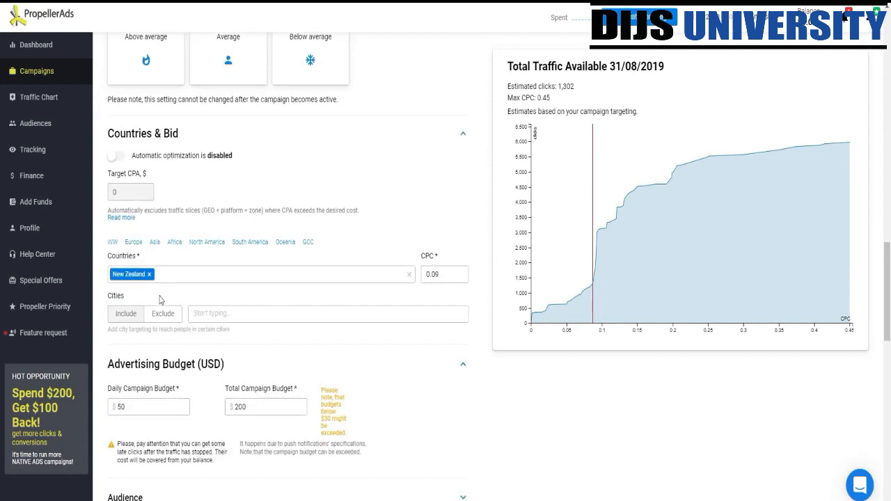
scroll(213, 329, "down", 5)
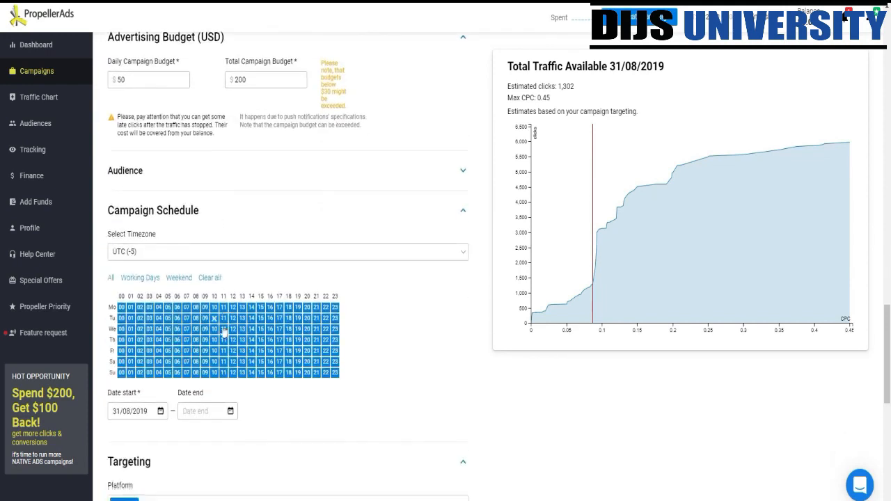
scroll(223, 333, "down", 5)
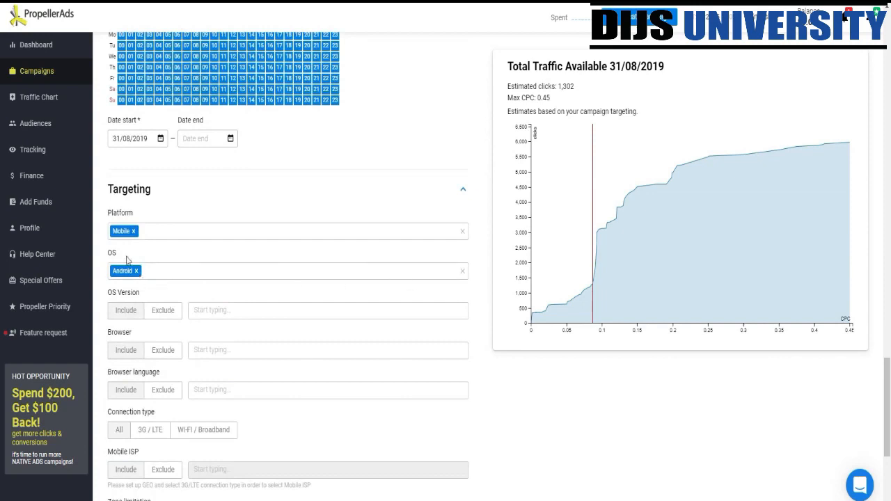
Remove Android from the OS targeting and replace the targeted platform with Desktop
left_click(136, 271)
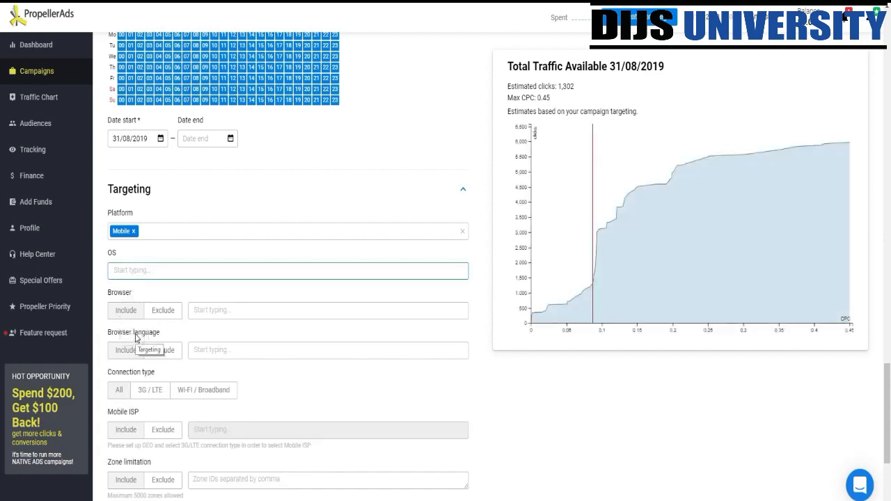
left_click(133, 231)
left_click(148, 233)
left_click(202, 245)
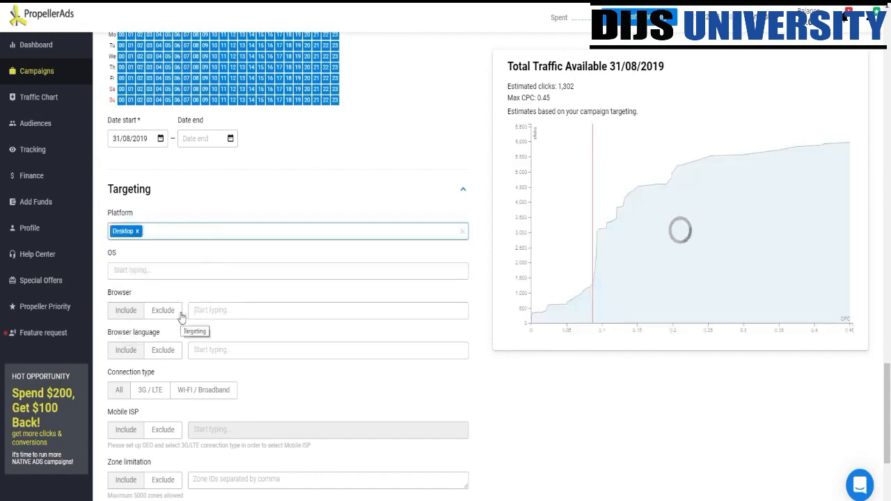
Target both Windows and Mac OS as operating systems, checking the available OS versions and browsers
left_click(142, 271)
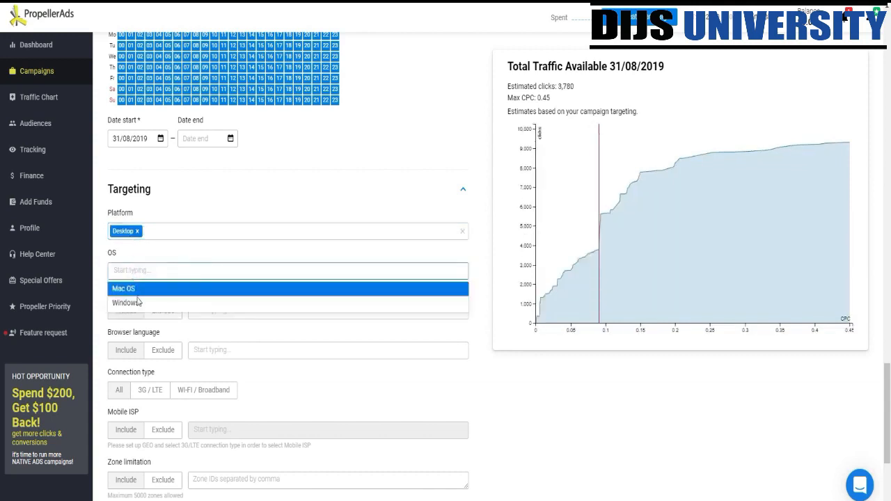
left_click(132, 302)
left_click(207, 313)
scroll(209, 314, "down", 3)
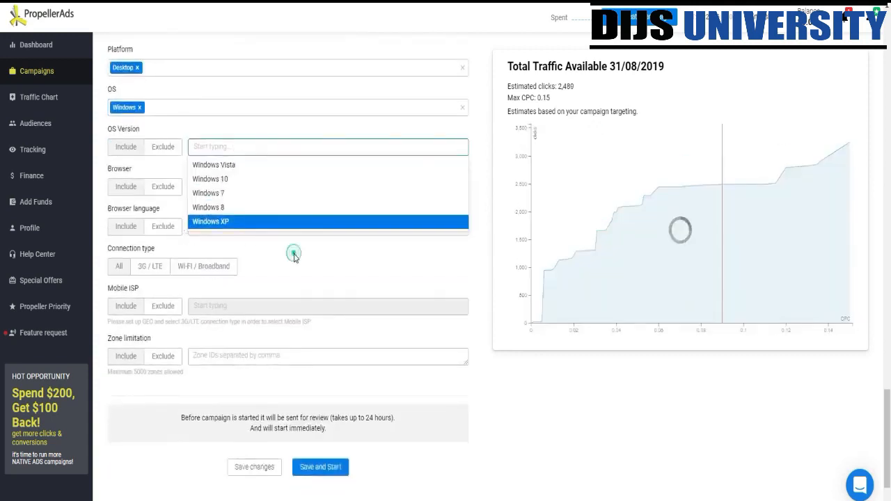
left_click(294, 257)
left_click(213, 185)
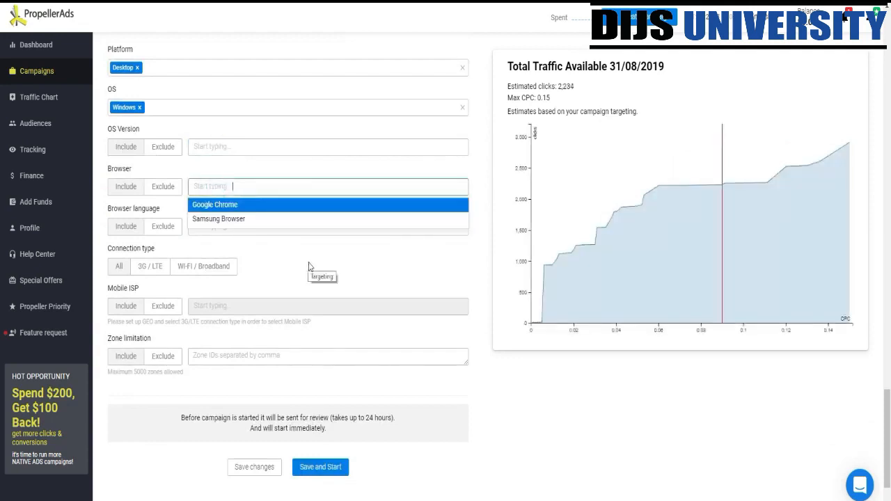
left_click(310, 266)
left_click(177, 112)
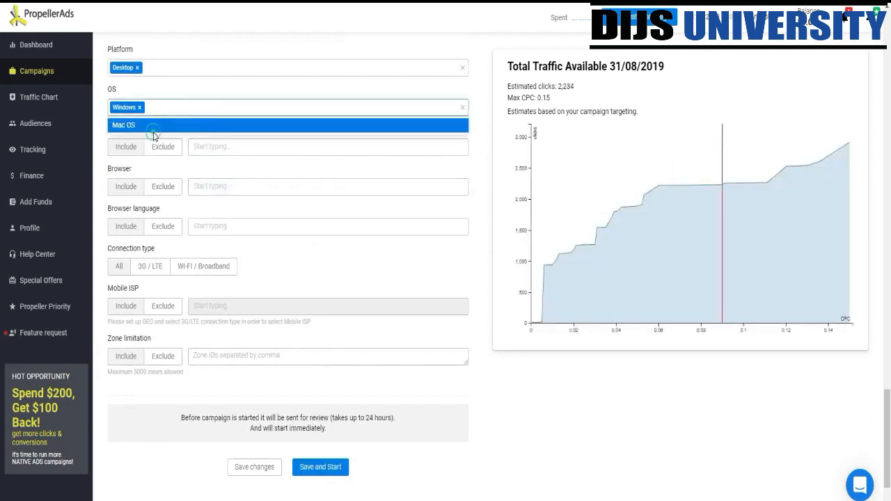
left_click(154, 131)
Examine the available choices for browser, OS version and browser language without selecting any
left_click(214, 186)
left_click(283, 244)
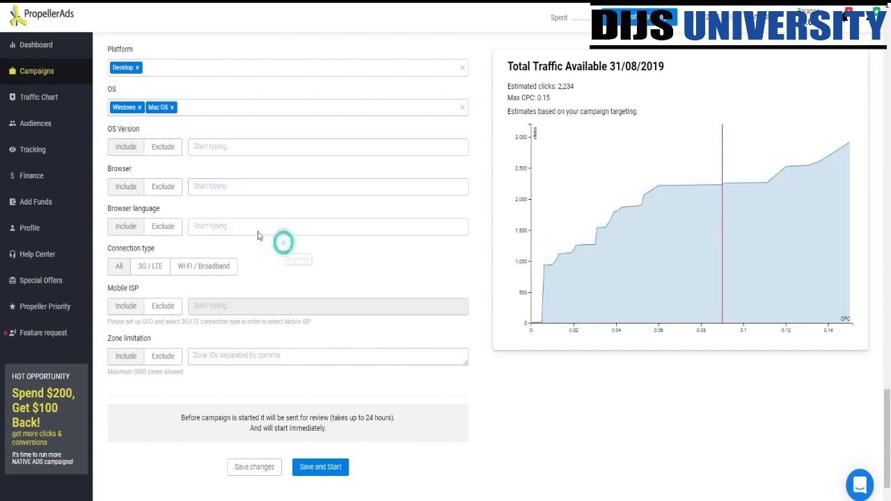
left_click(257, 229)
left_click(257, 230)
left_click(237, 182)
left_click(234, 148)
scroll(232, 264, "down", 2)
scroll(259, 284, "up", 2)
left_click(230, 120)
left_click(220, 185)
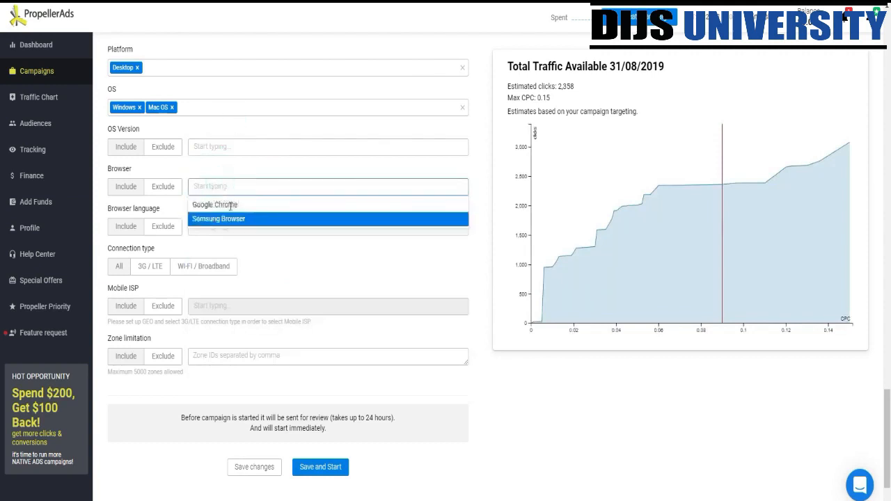
left_click(245, 176)
left_click(236, 228)
scroll(243, 302, "down", 5)
scroll(244, 313, "down", 10)
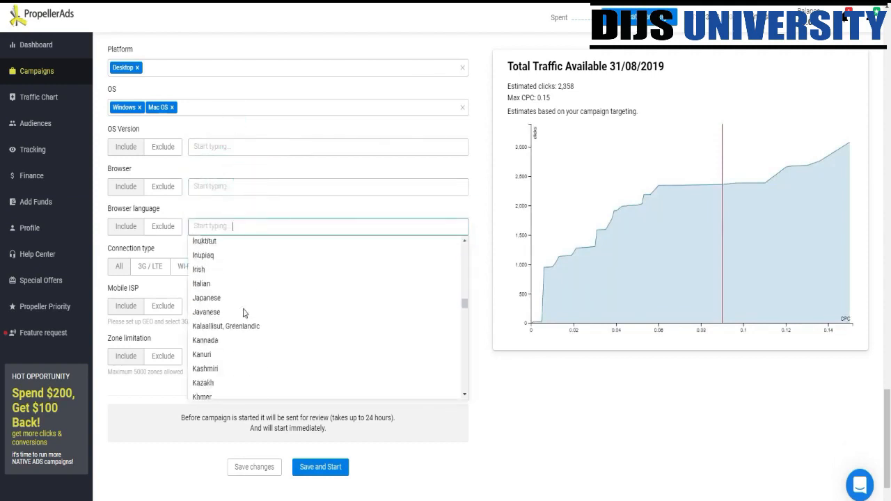
left_click(248, 202)
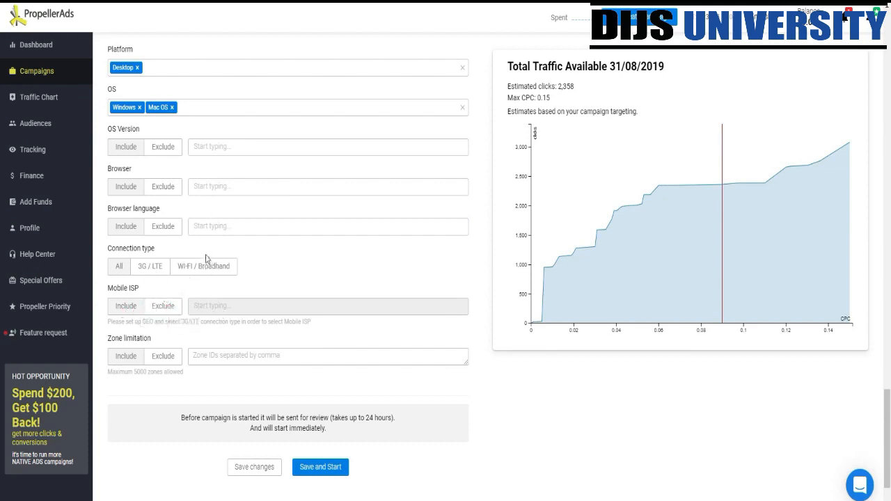
Set the connection type to 3G / LTE and keep the Mobile ISP filter on Include with no provider chosen
left_click(152, 271)
left_click(165, 310)
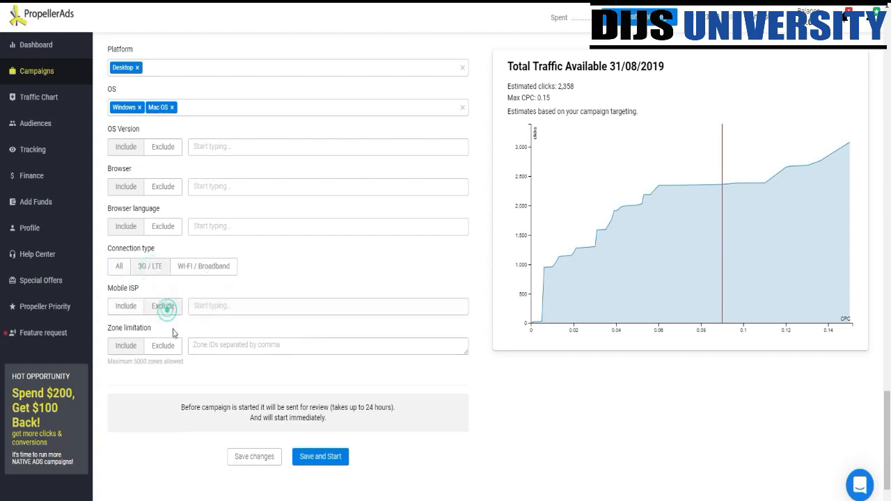
left_click(129, 308)
left_click(254, 313)
scroll(256, 344, "down", 2)
left_click(259, 234)
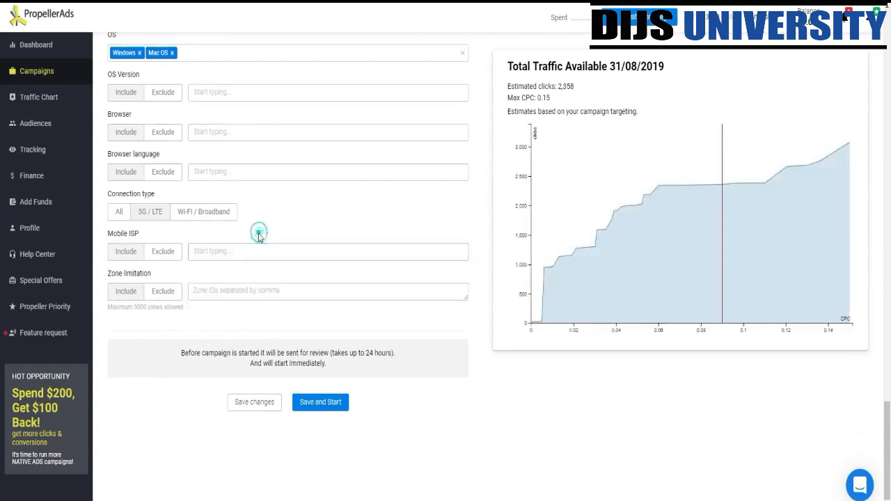
Set the zone limitation to Exclude and leave its zone ID list empty
left_click(167, 291)
left_click(232, 297)
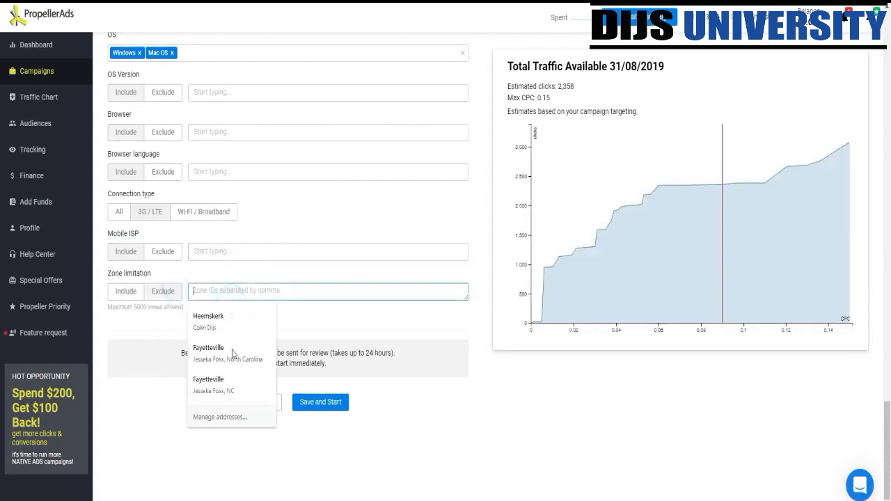
left_click(148, 311)
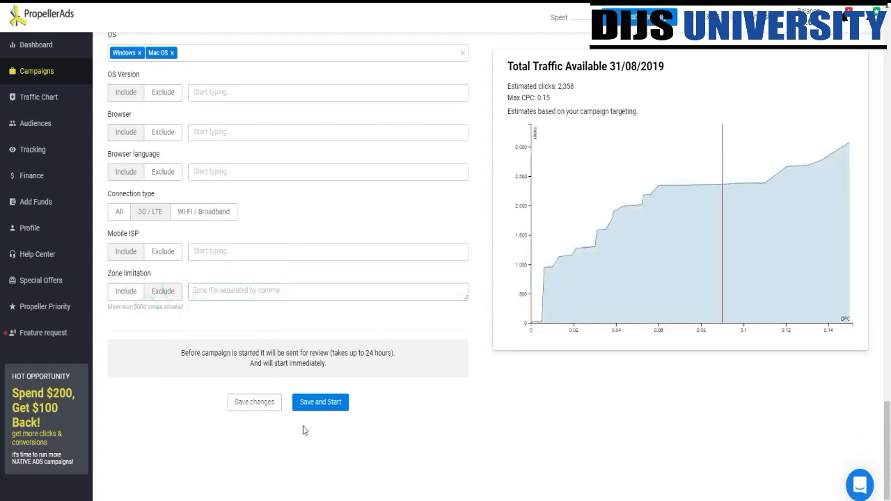
scroll(318, 453, "up", 10)
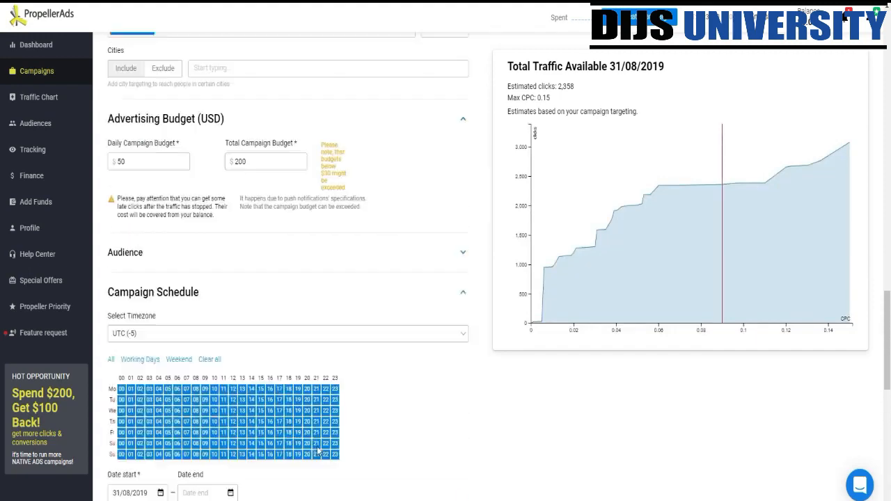
scroll(318, 453, "up", 10)
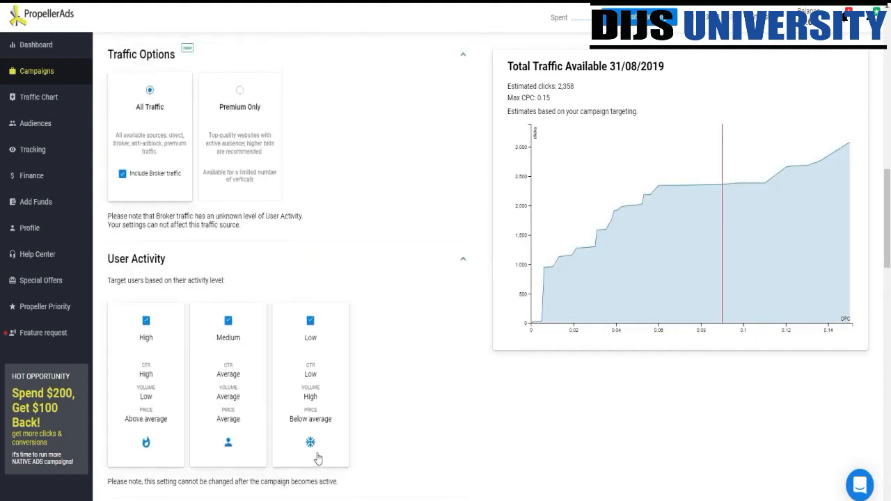
scroll(317, 467, "up", 8)
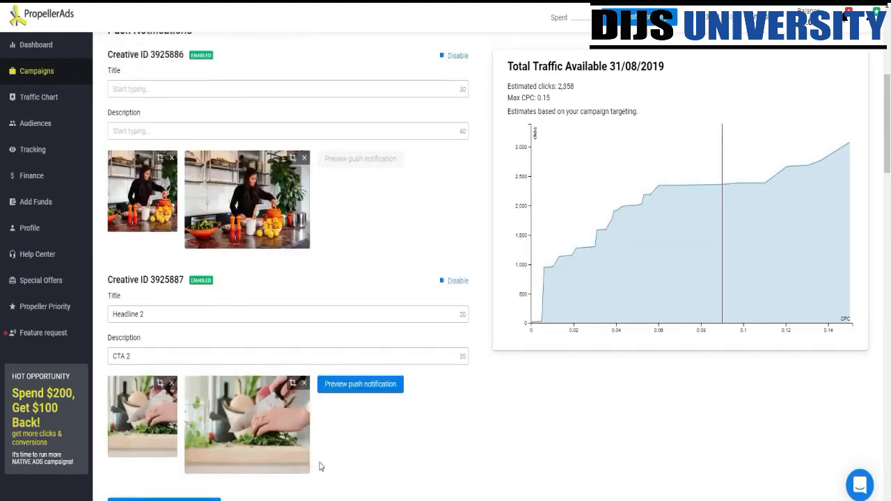
scroll(317, 467, "up", 3)
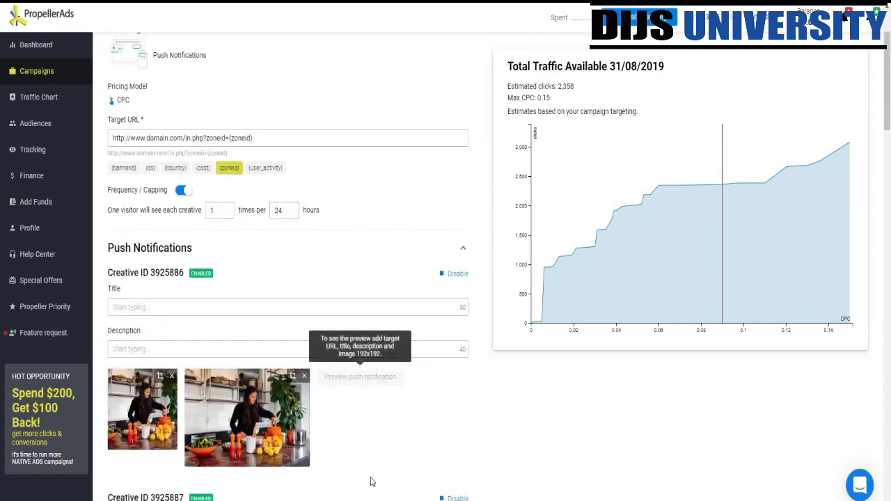